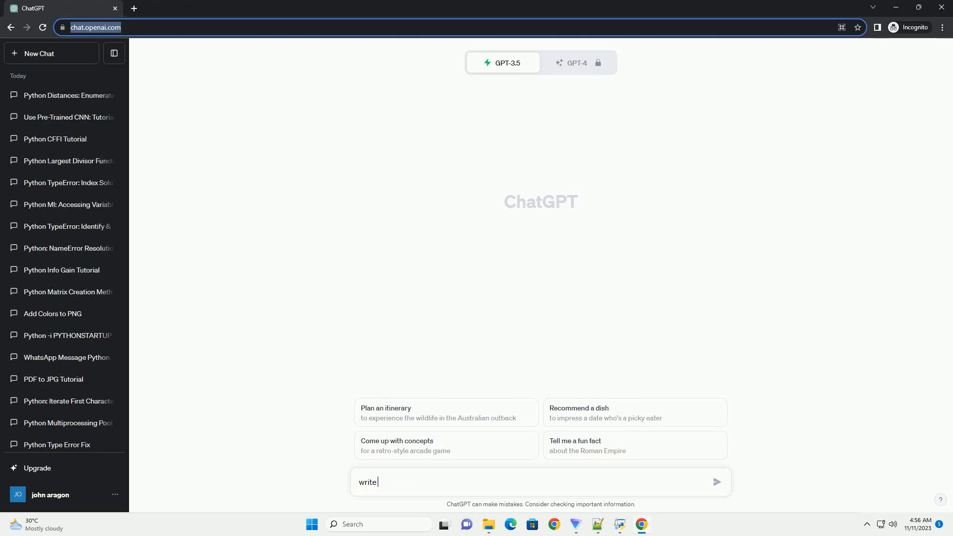
pyautogui.write('an informative tutorial about immobilienscout24 perform Two-legged OAuth Python with code example')
# - Send the prompt requesting a Python two-legged OAuth tutorial for immobilienscout24 with a code example
pyautogui.press('Return')
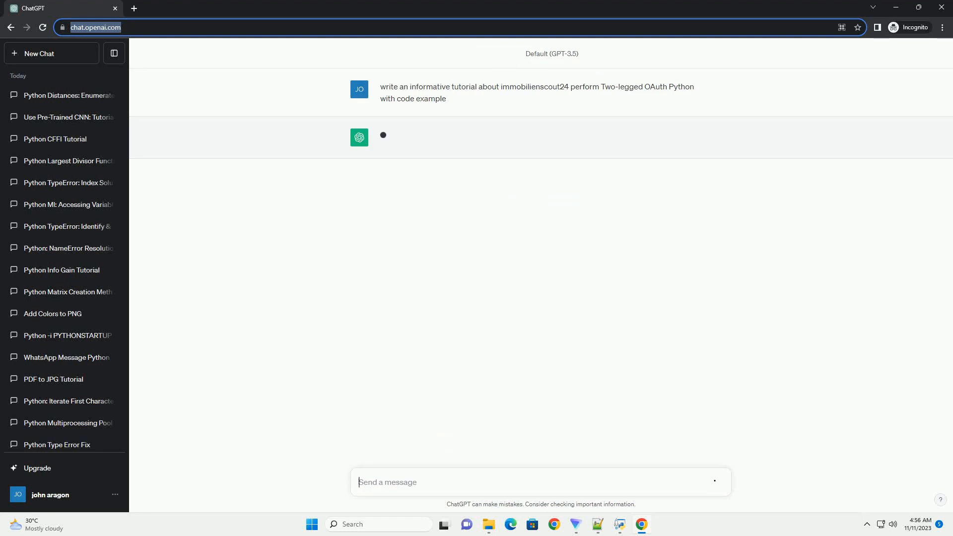